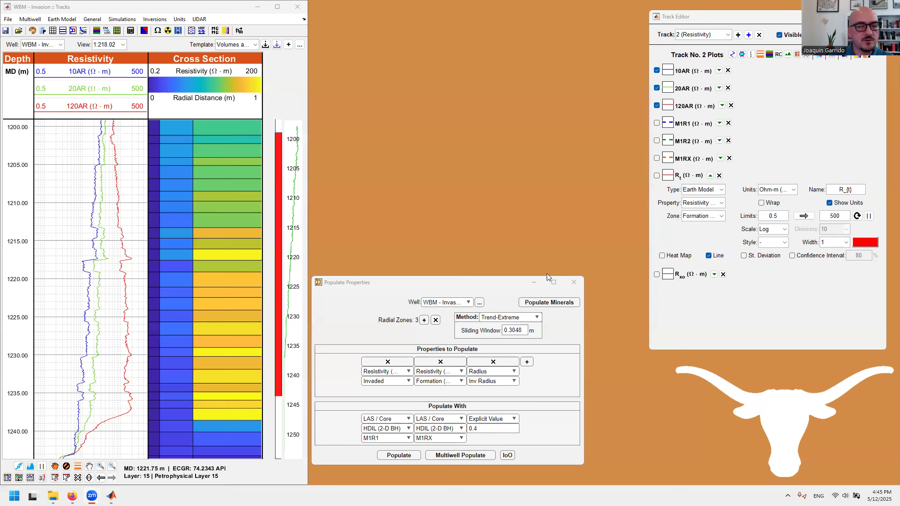
- Bring up the earth model's Populate Properties window and place it clear of the track display
click(534, 283)
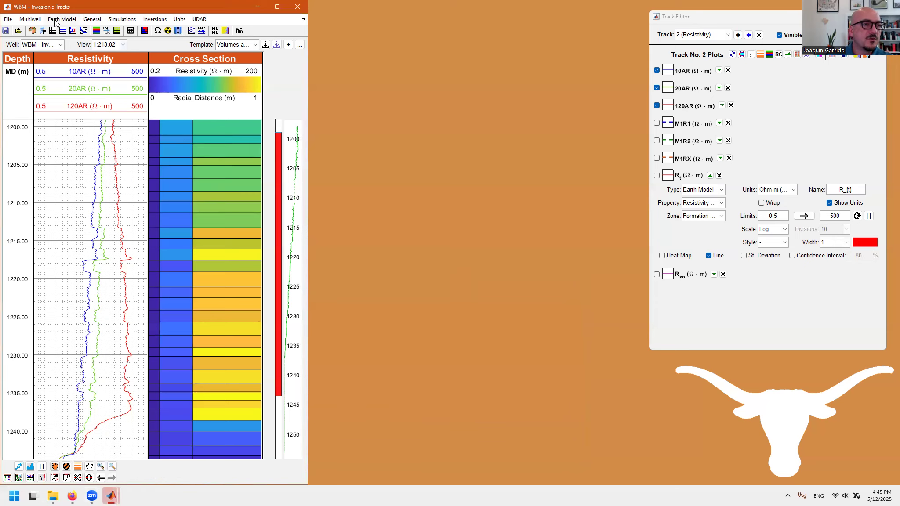
click(60, 19)
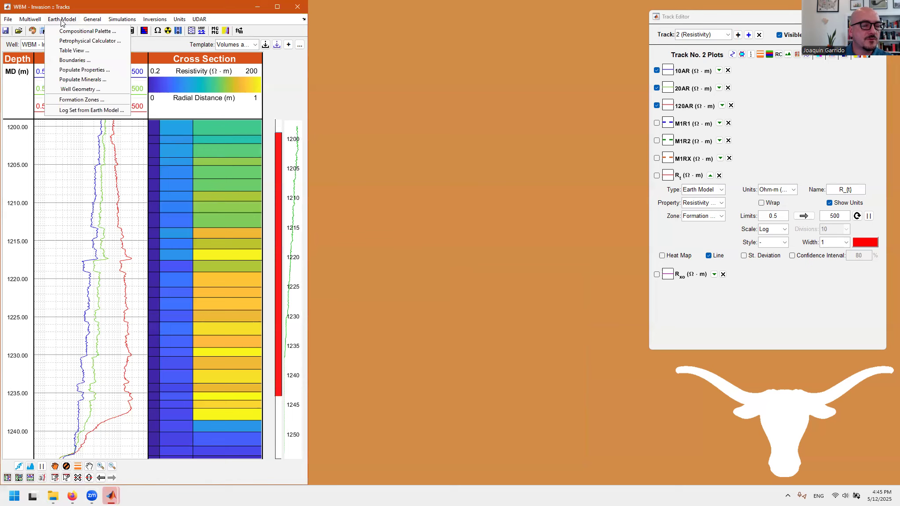
click(70, 71)
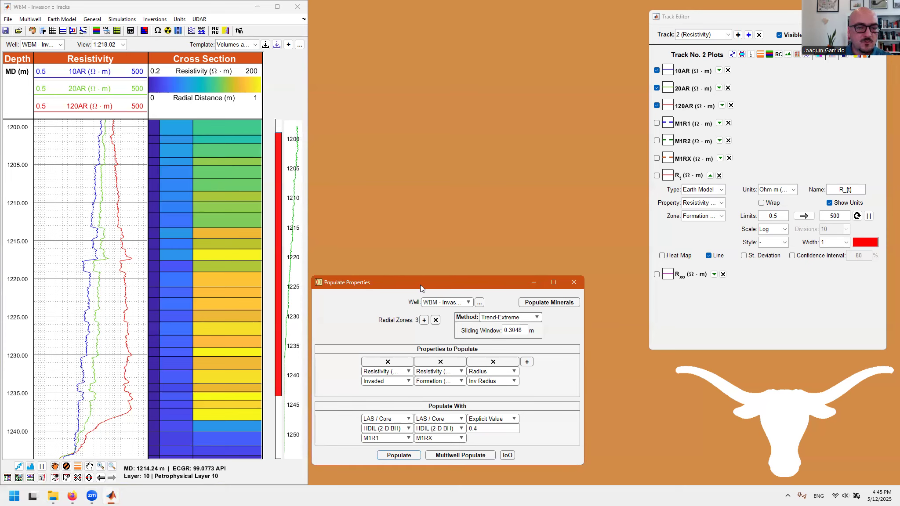
drag(420, 285, 425, 255)
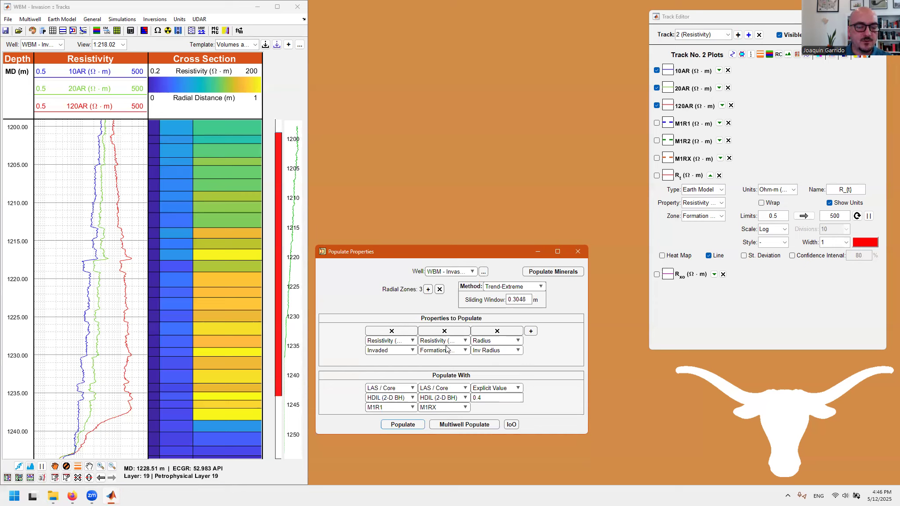
drag(429, 253, 423, 224)
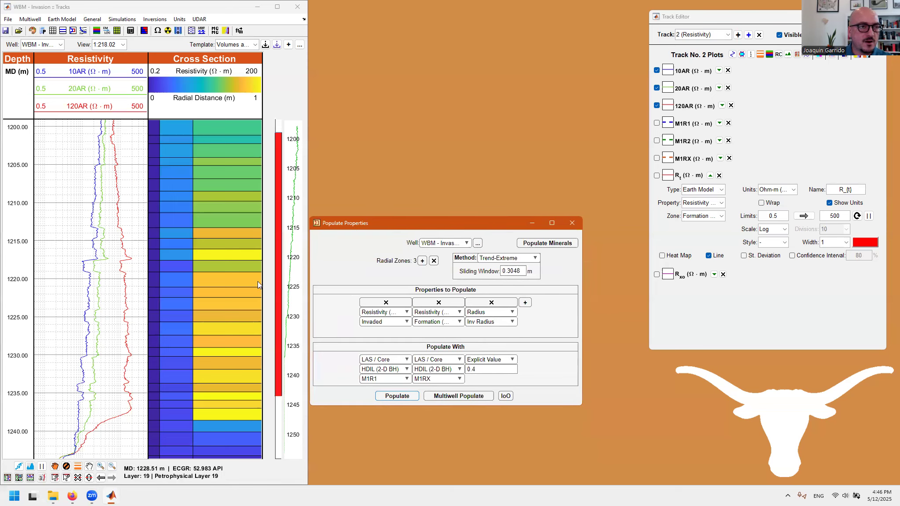
- Review the property and radial zone choices for the invaded and formation resistivity entries to populate
click(451, 315)
click(452, 315)
click(453, 323)
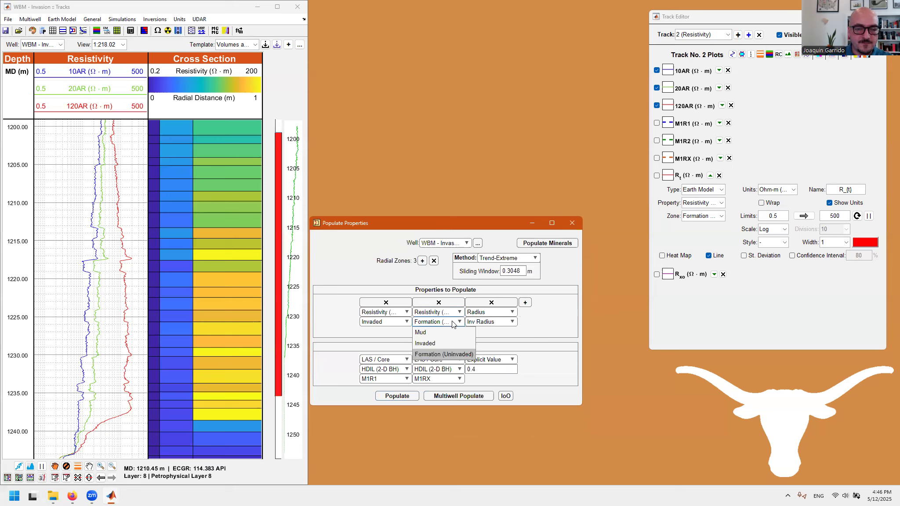
click(453, 324)
click(392, 325)
click(391, 325)
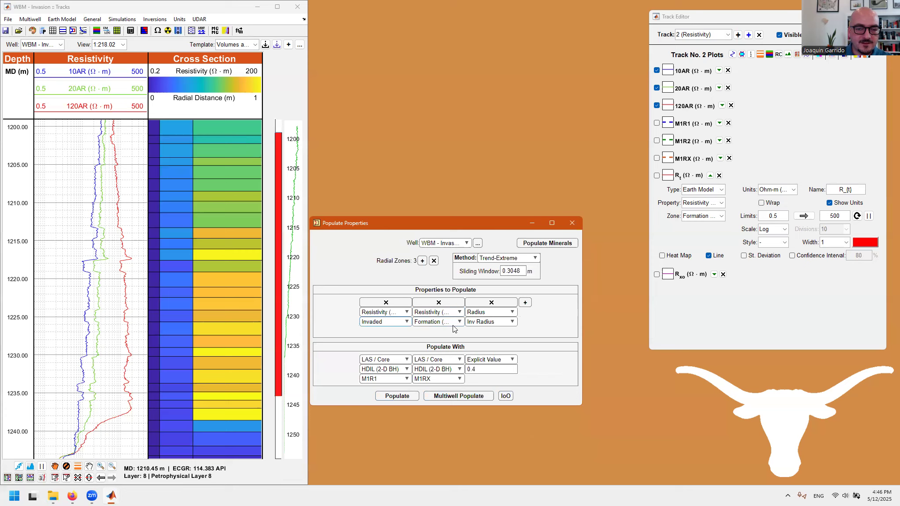
click(454, 323)
click(454, 328)
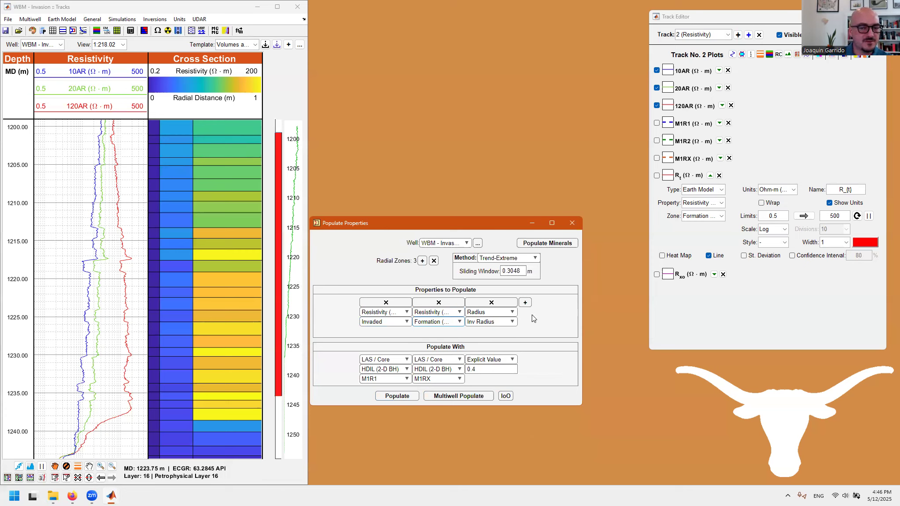
- Populate invaded resistivity from M1R1, formation resistivity from M1RX and invasion radius 0.4, and plot R_t and R_xo in the resistivity track
click(399, 398)
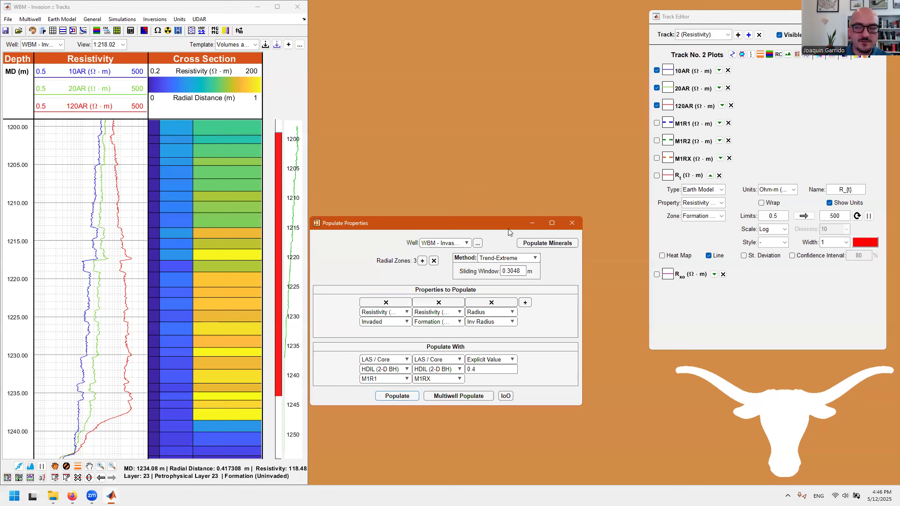
click(657, 176)
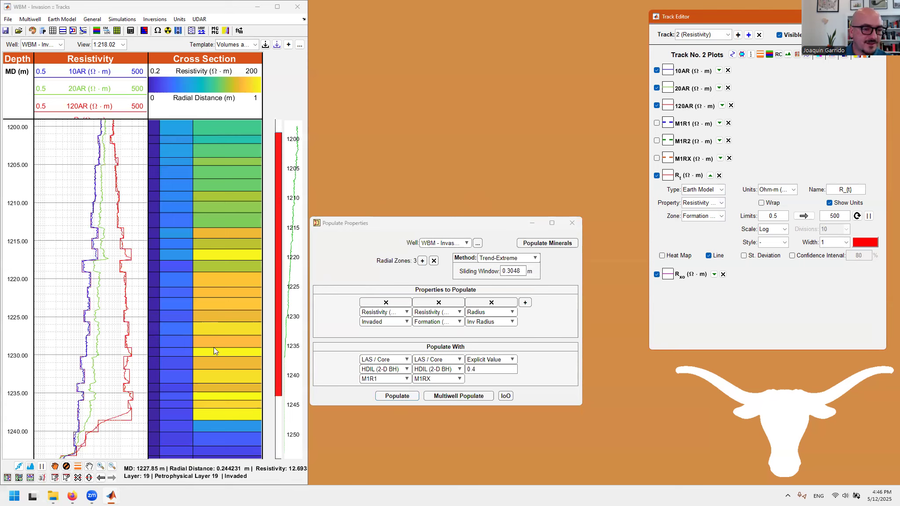
click(116, 255)
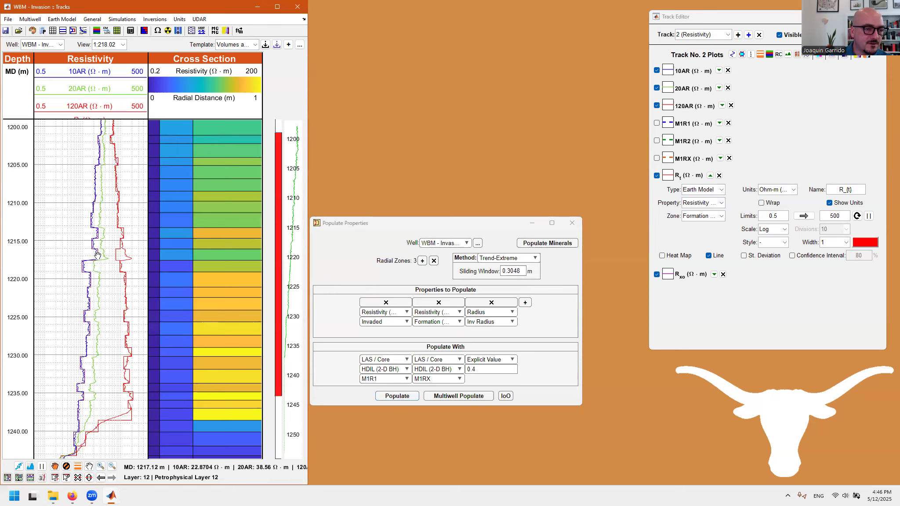
click(398, 396)
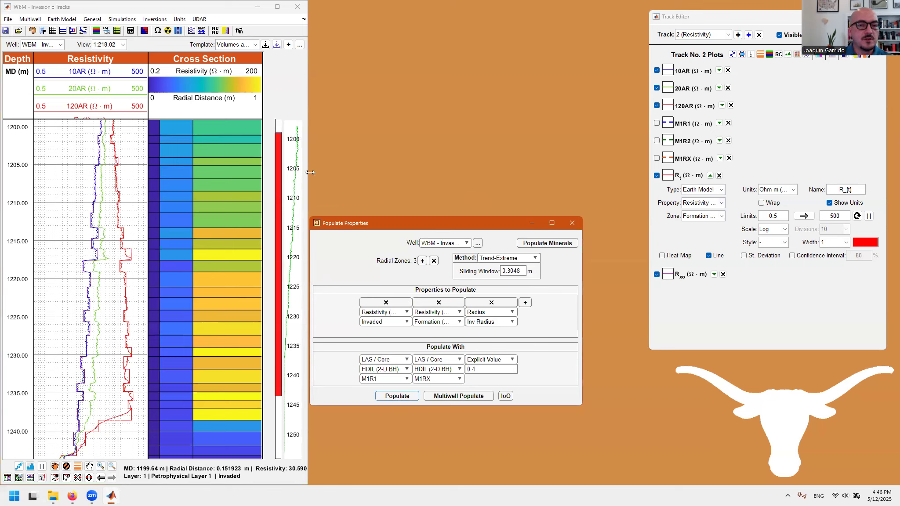
- Simulate the HDIL 2-D Baker Hughes resistivity logs and show the M1R1, M1R2 and M1RX curves in the resistivity track
click(209, 72)
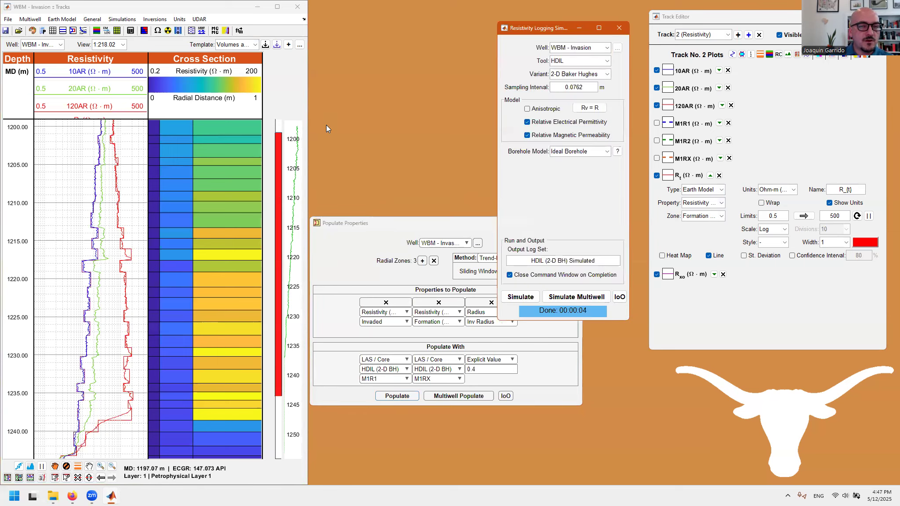
drag(416, 226, 423, 299)
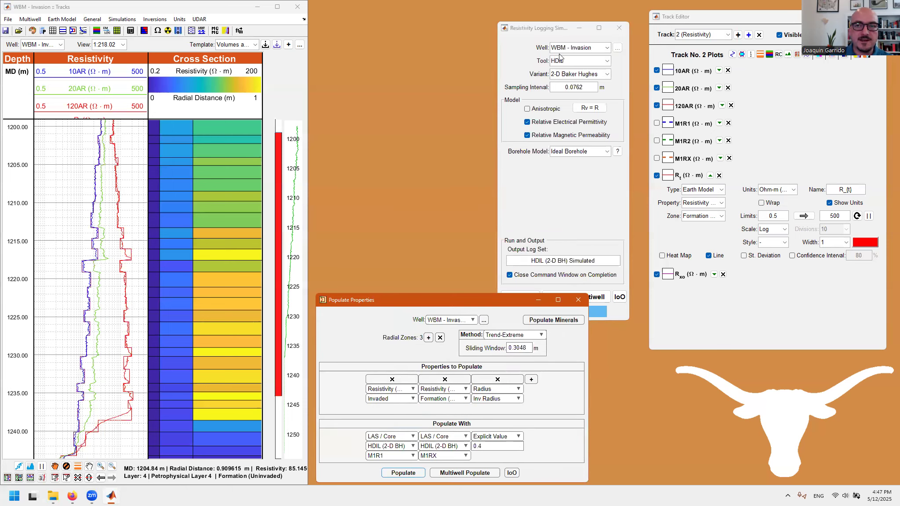
mouse_move(547, 29)
mouse_down()
mouse_move(397, 30)
mouse_move(534, 25)
mouse_up()
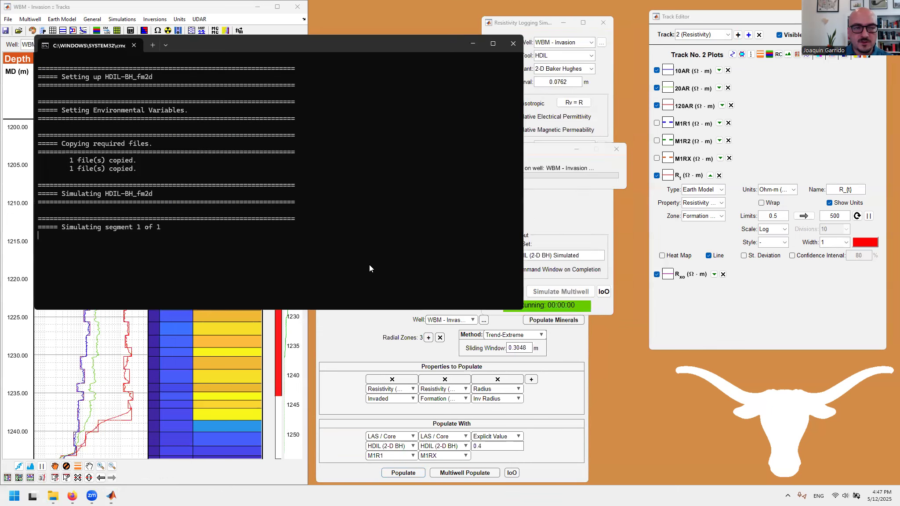
click(179, 7)
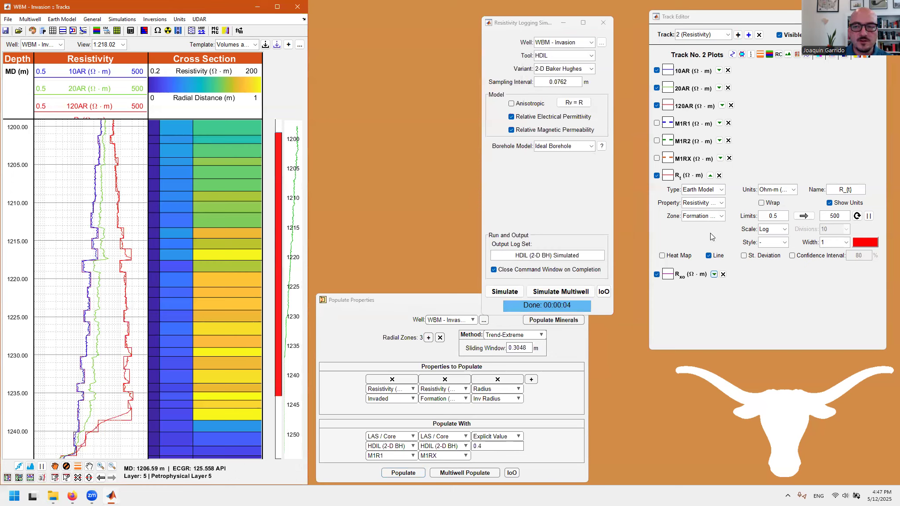
click(657, 124)
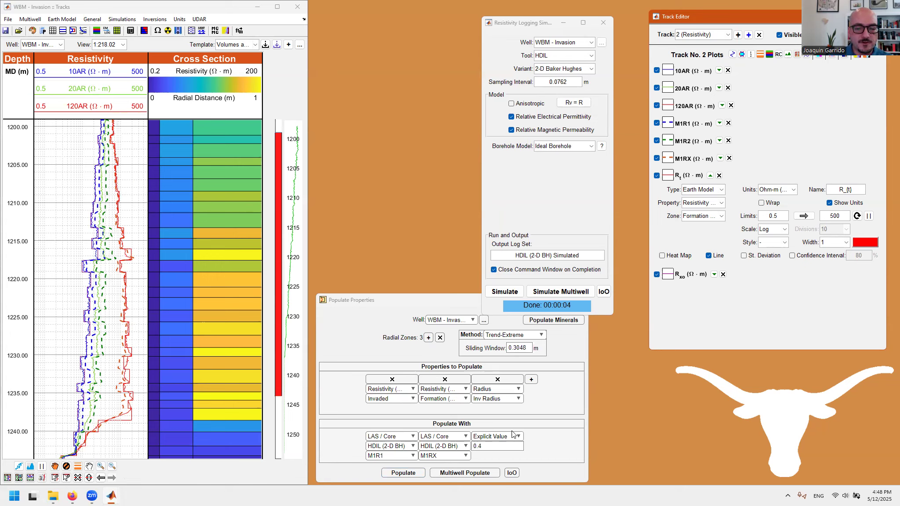
- Repopulate the earth model with an invasion radius of 0.3 and rerun the HDIL resistivity simulation
click(495, 445)
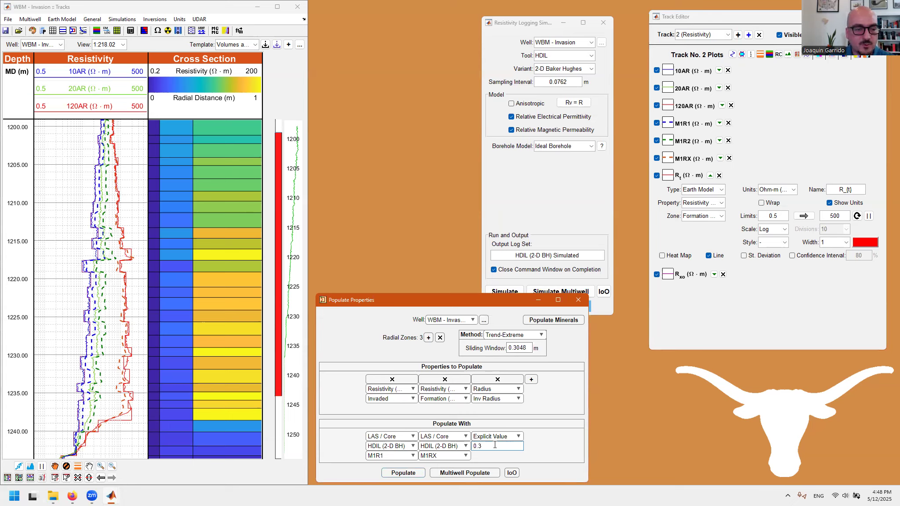
click(387, 268)
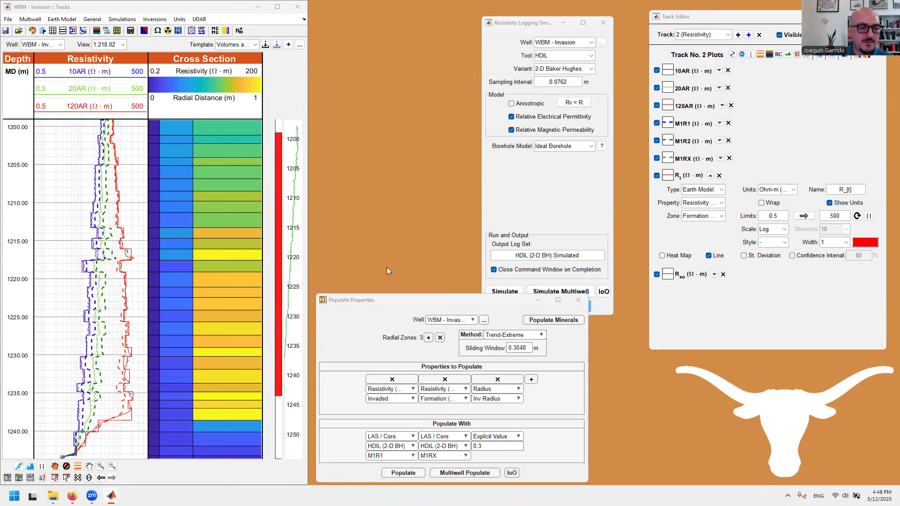
click(528, 209)
click(505, 291)
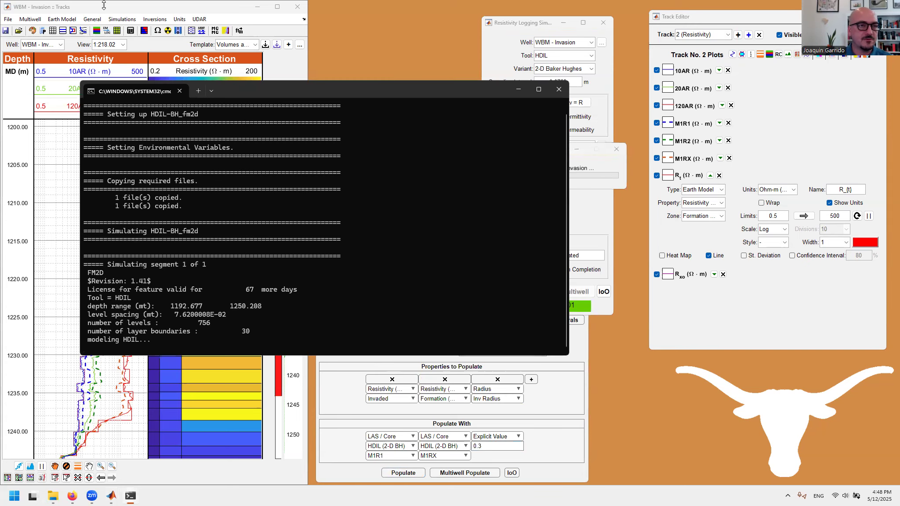
click(132, 9)
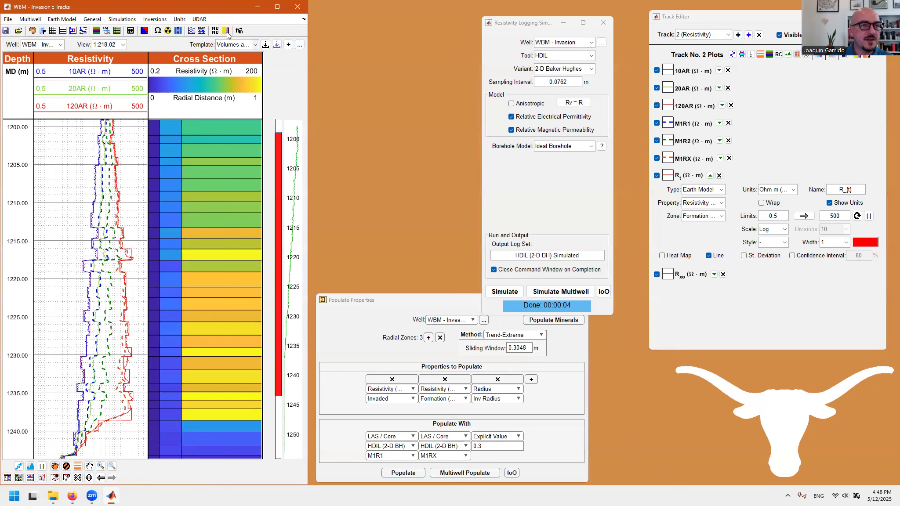
click(400, 91)
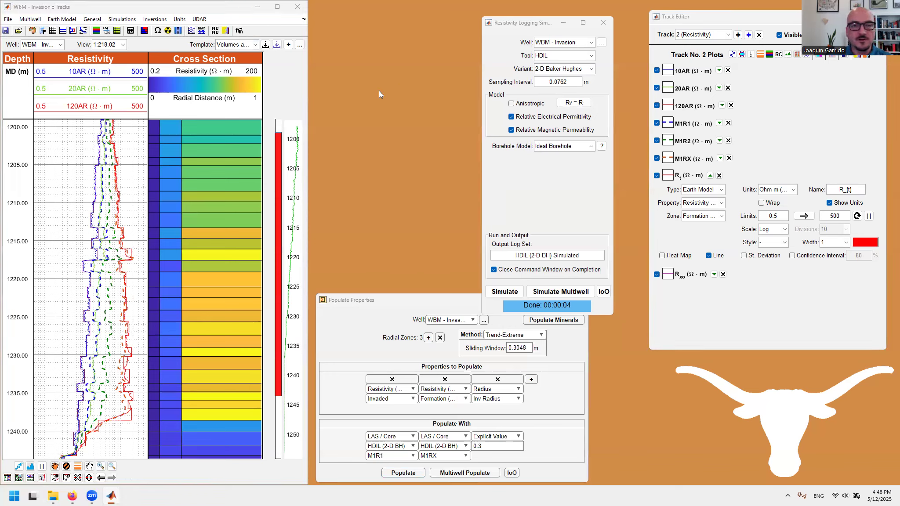
- Open the MCMC Inversion window and add the invaded zone property to the parameters inverted for
click(215, 31)
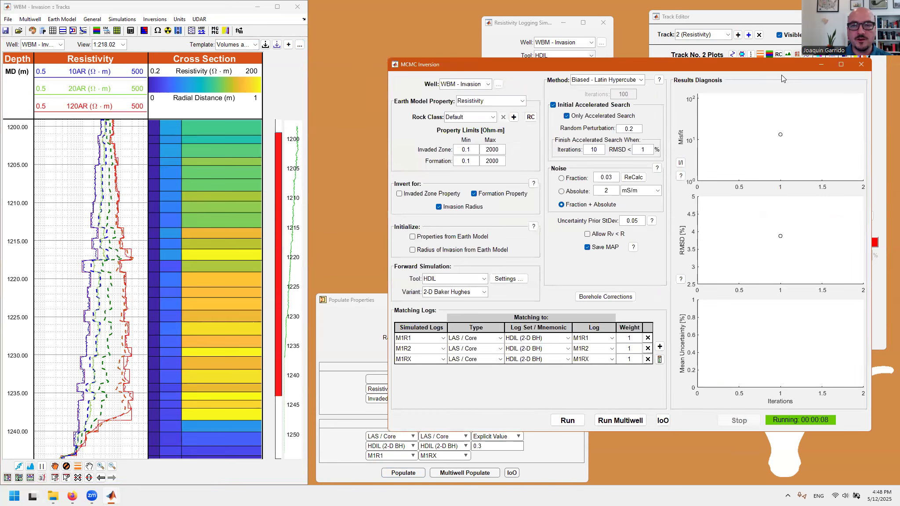
drag(708, 65, 649, 49)
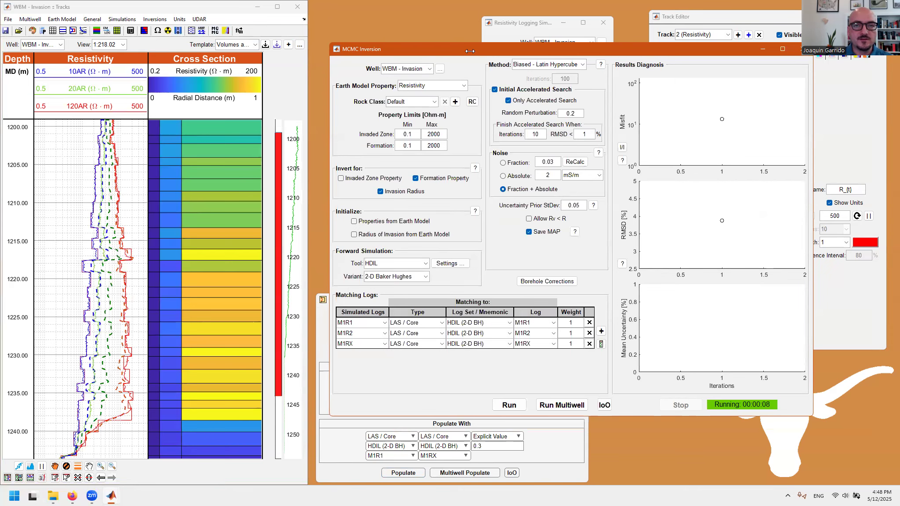
drag(470, 51, 372, 41)
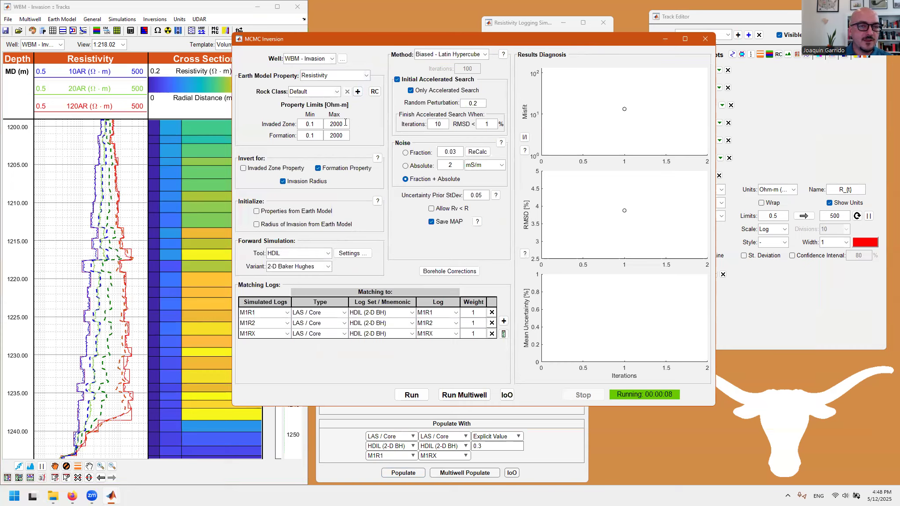
click(269, 172)
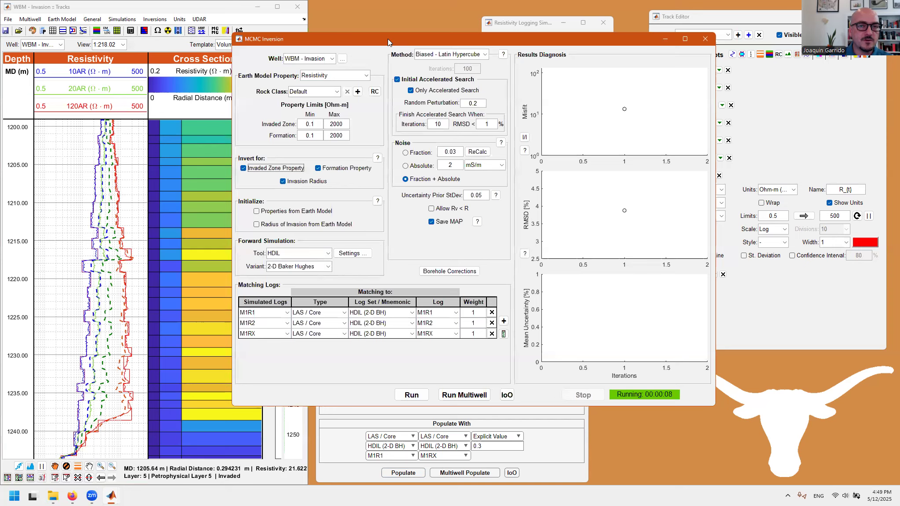
drag(388, 38, 453, 33)
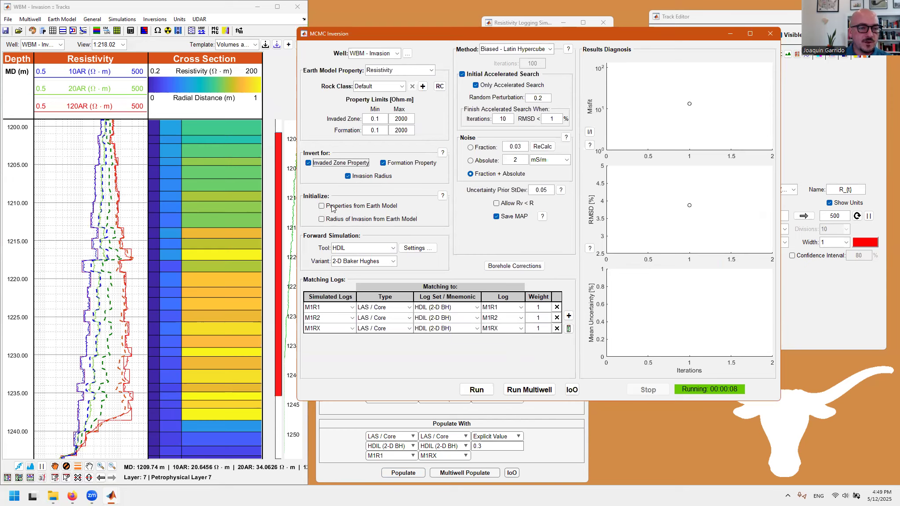
- Initialize the inversion with both the properties and the radius of invasion from the earth model
click(326, 205)
click(366, 221)
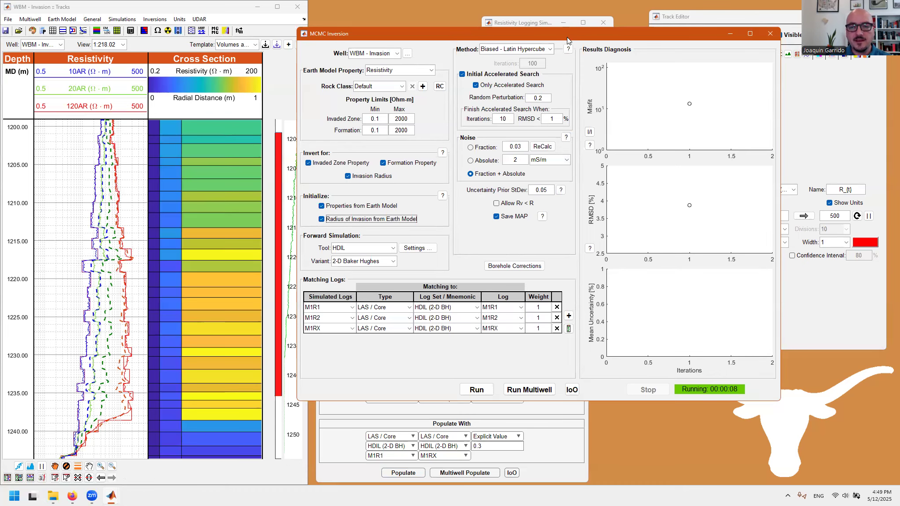
drag(567, 37, 642, 103)
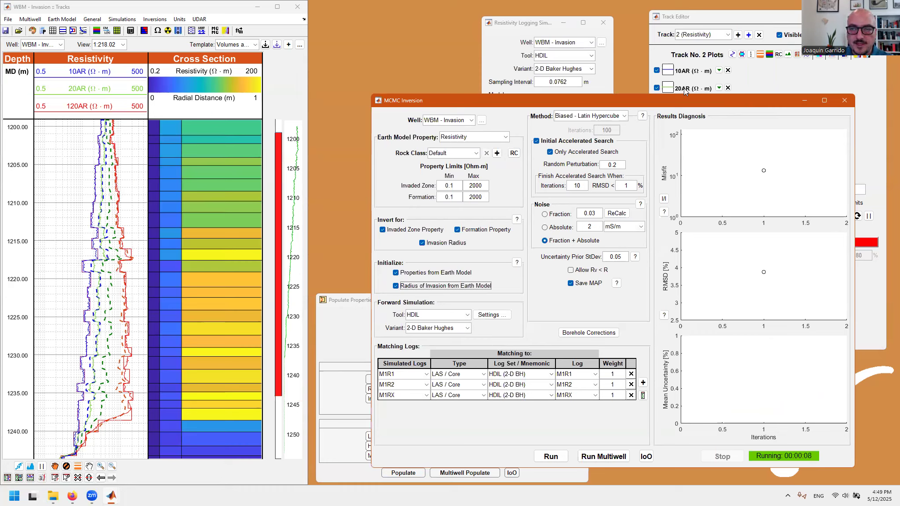
drag(676, 108, 650, 90)
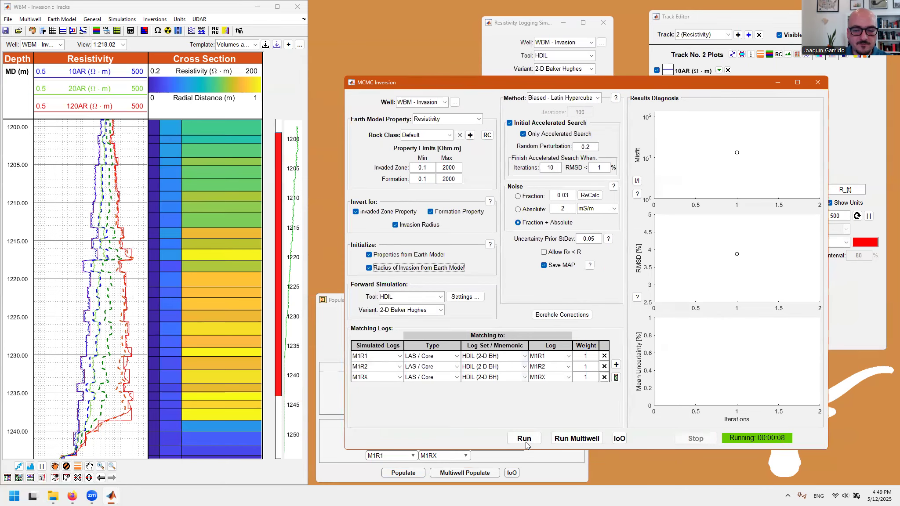
- Run the MCMC resistivity inversion on the WBM - Invasion well, follow its convergence and stop it early
click(524, 439)
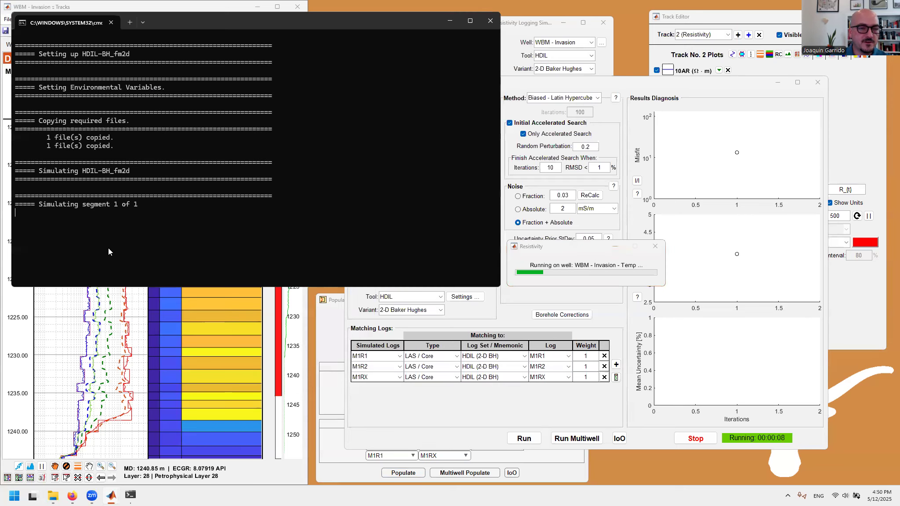
click(272, 352)
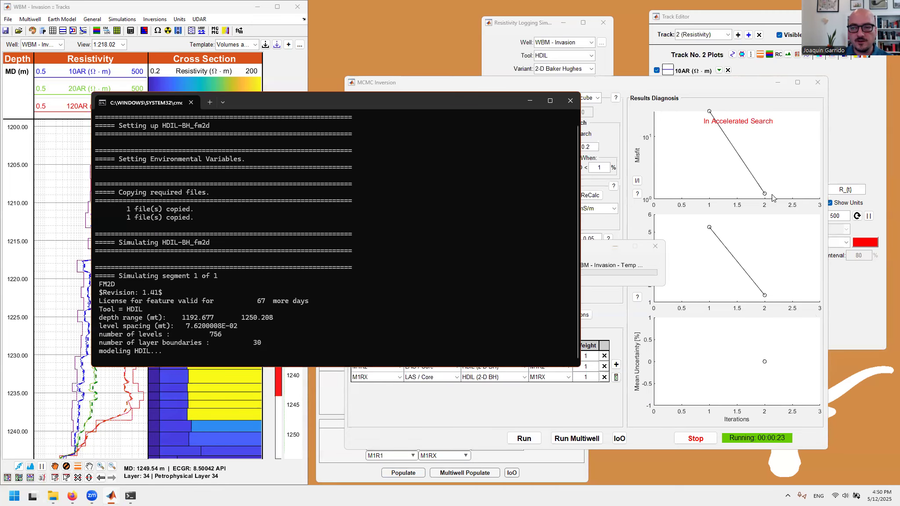
click(218, 8)
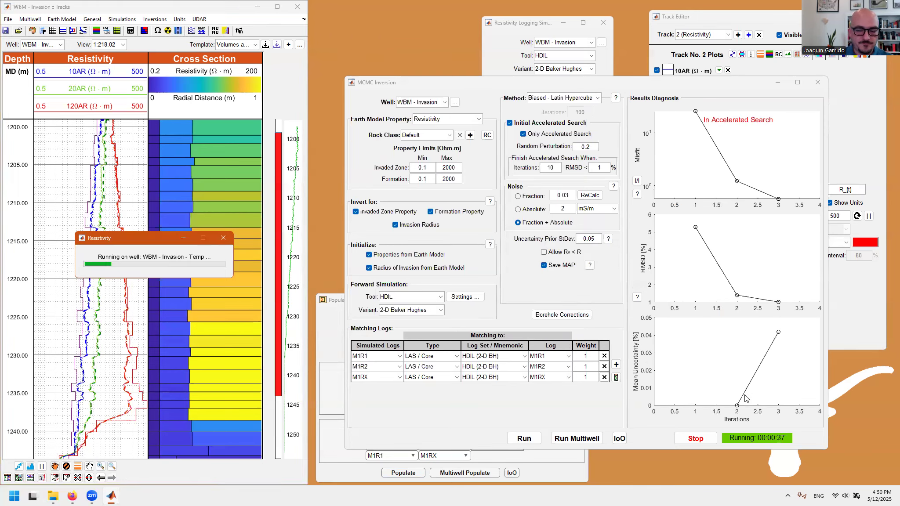
click(694, 441)
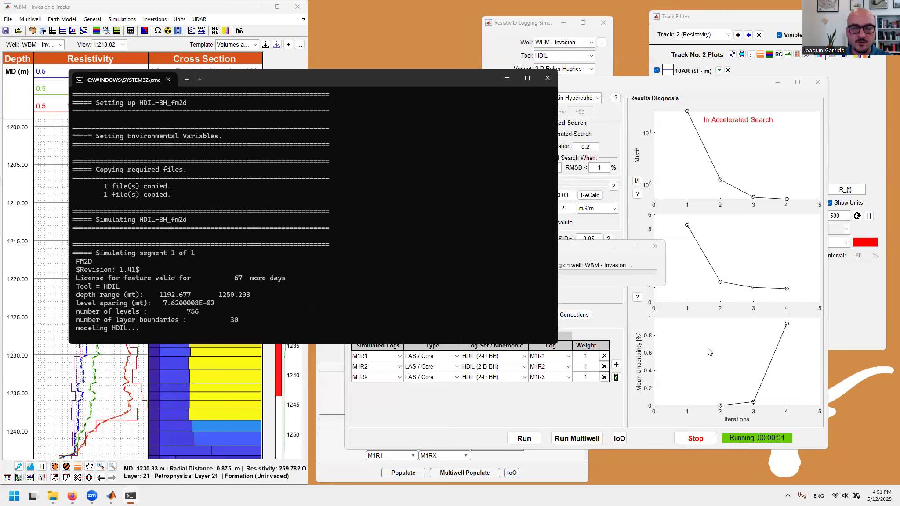
click(697, 438)
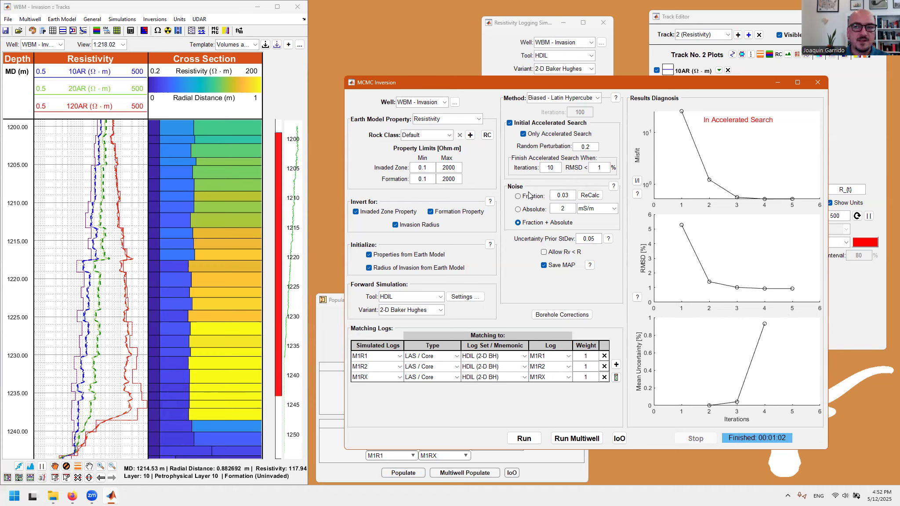
- Reopen Populate Properties and add Water Saturation, Non-Shale for the formation as a further property to populate
click(339, 303)
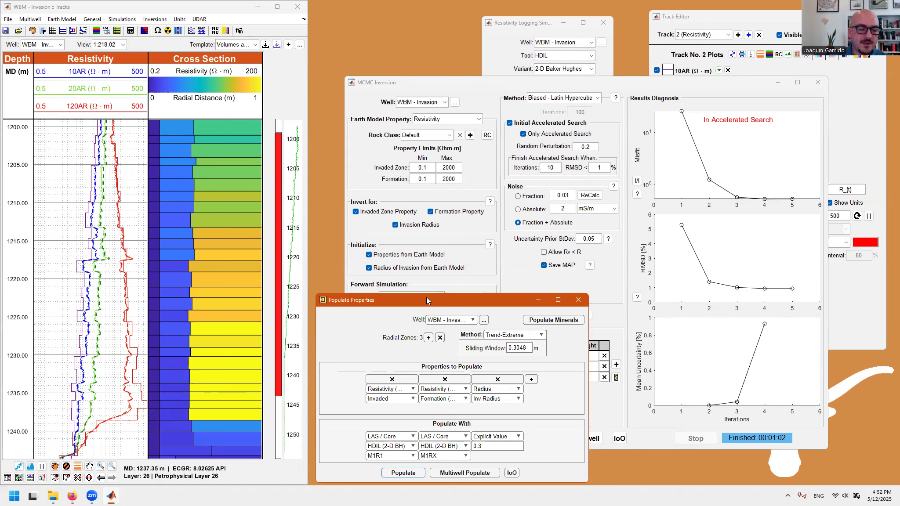
drag(426, 300, 414, 199)
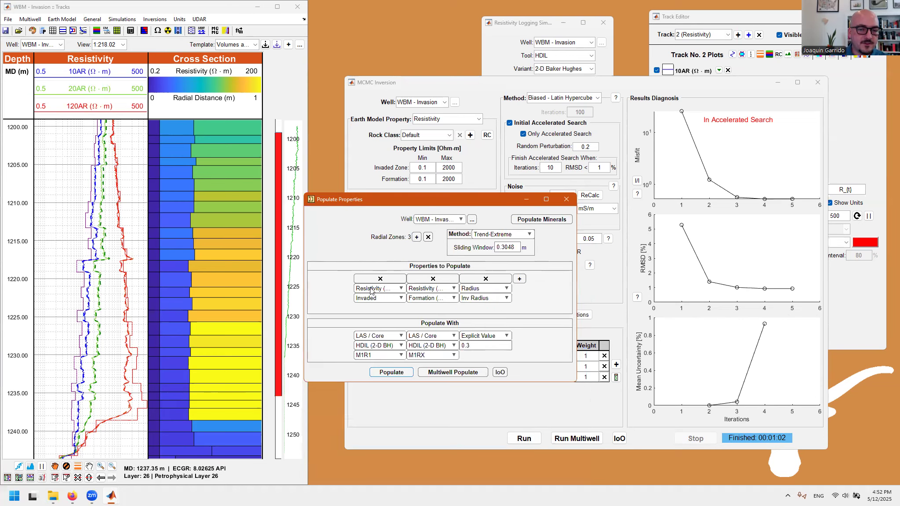
click(519, 279)
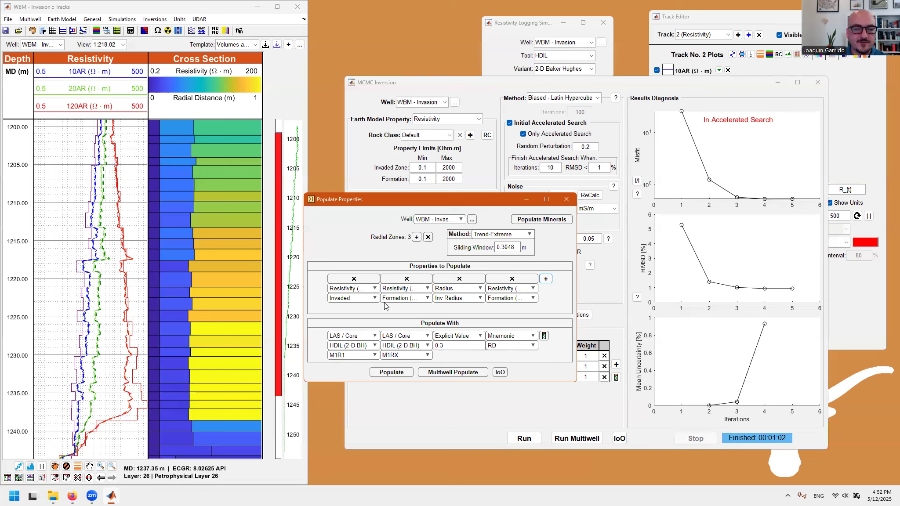
click(533, 288)
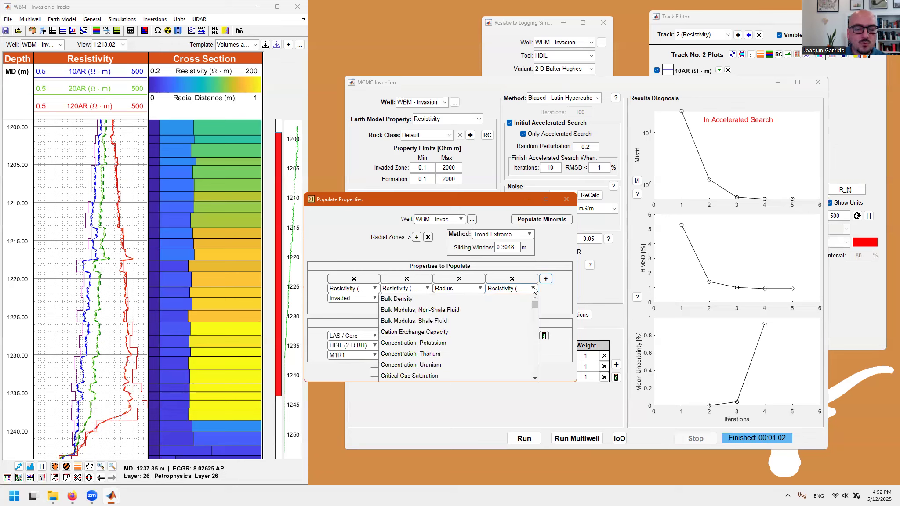
scroll(519, 323, down, 5)
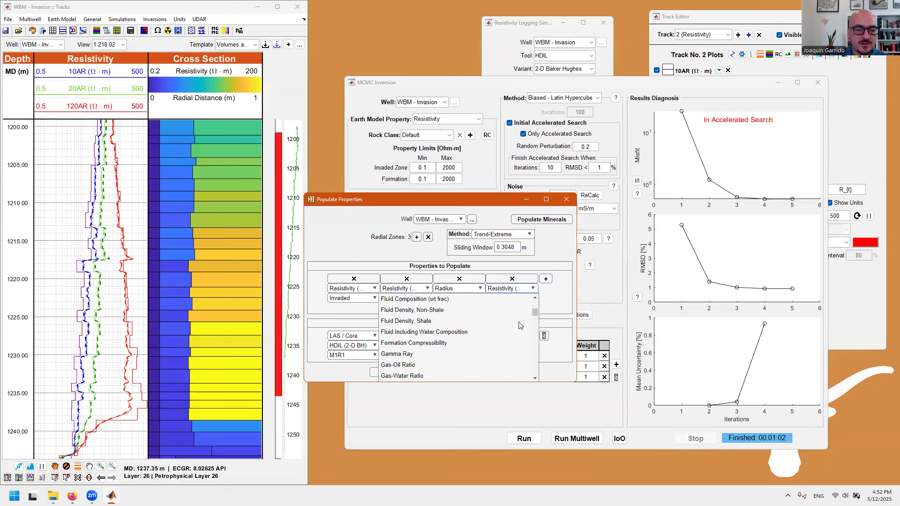
scroll(519, 325, down, 10)
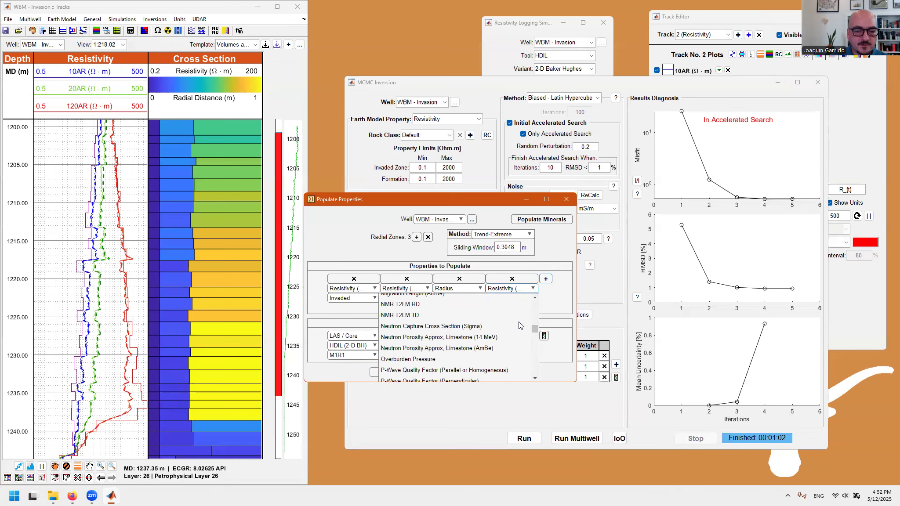
scroll(519, 326, down, 8)
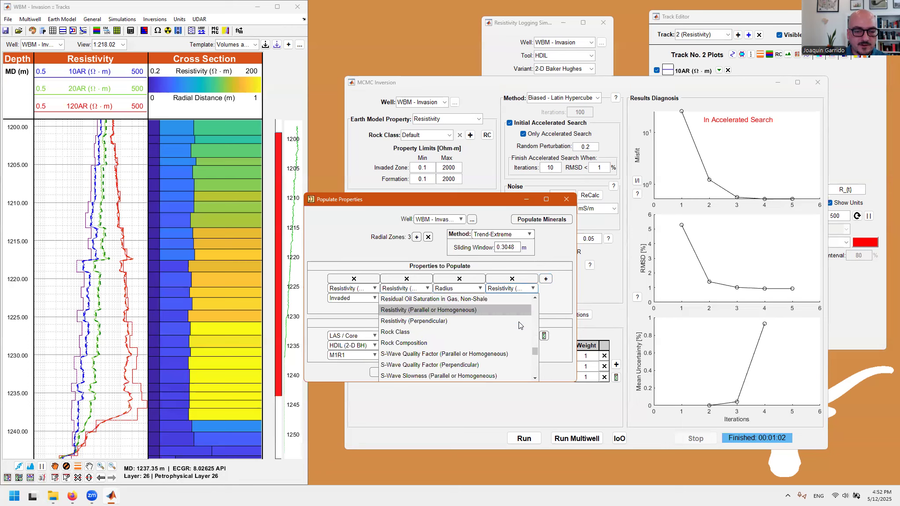
scroll(519, 322, down, 5)
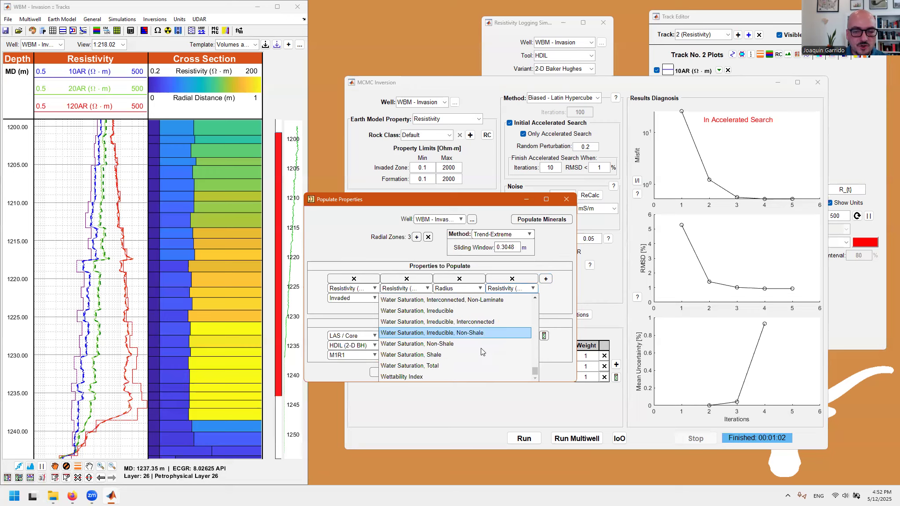
scroll(482, 345, up, 2)
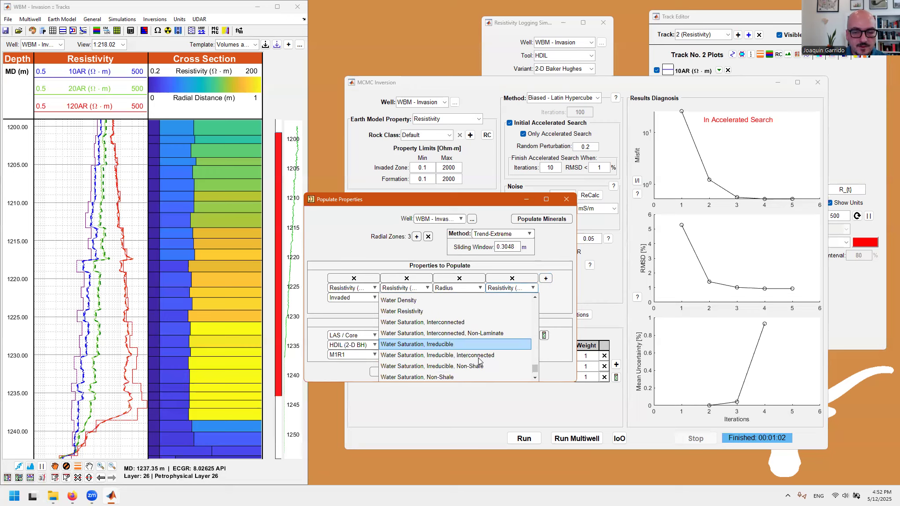
scroll(479, 352, down, 4)
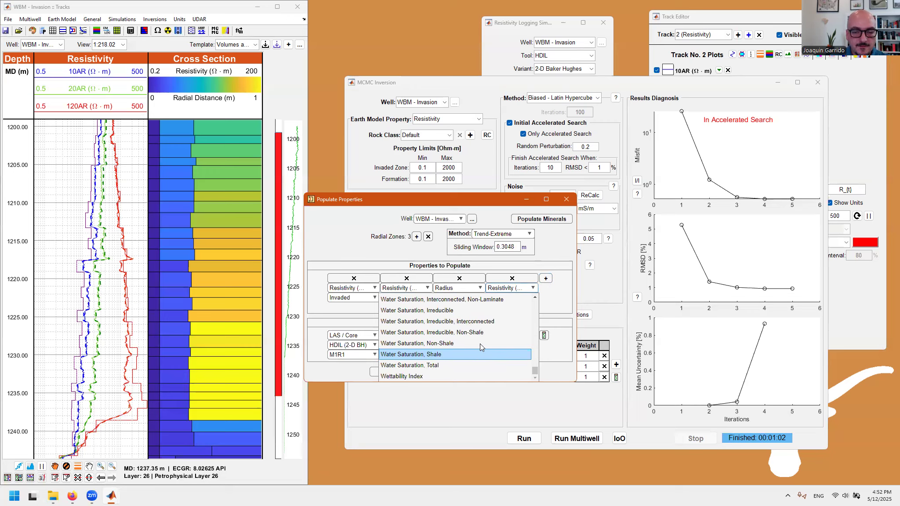
click(439, 344)
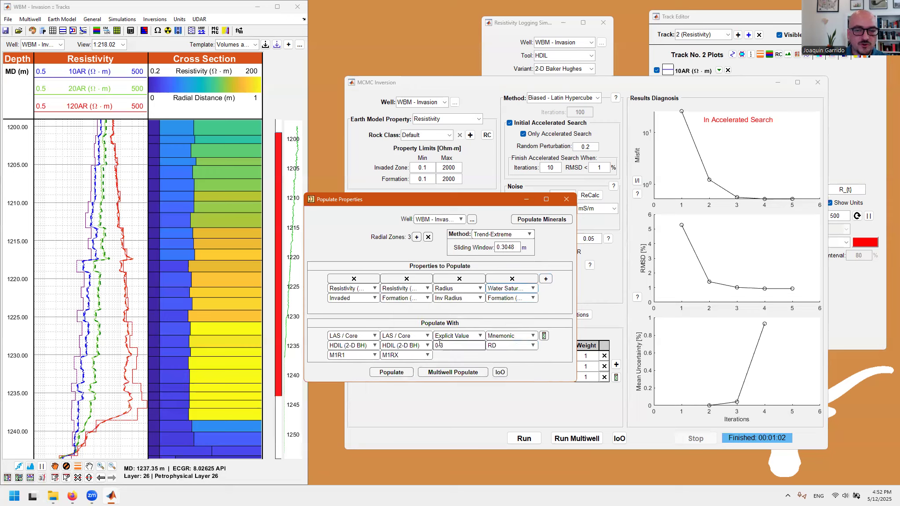
- Set the formation water saturation to an explicit value of 1, remove the invaded-zone resistivity entry and populate the earth model
click(523, 338)
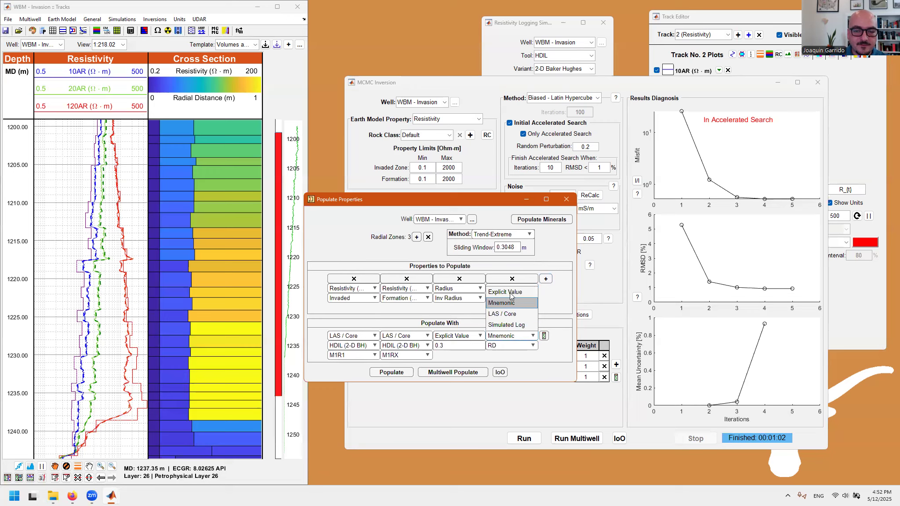
click(513, 309)
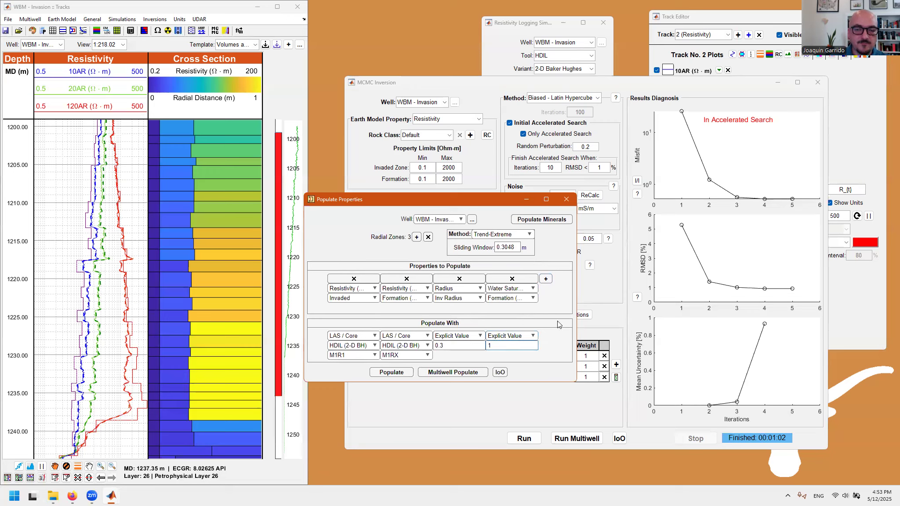
click(396, 373)
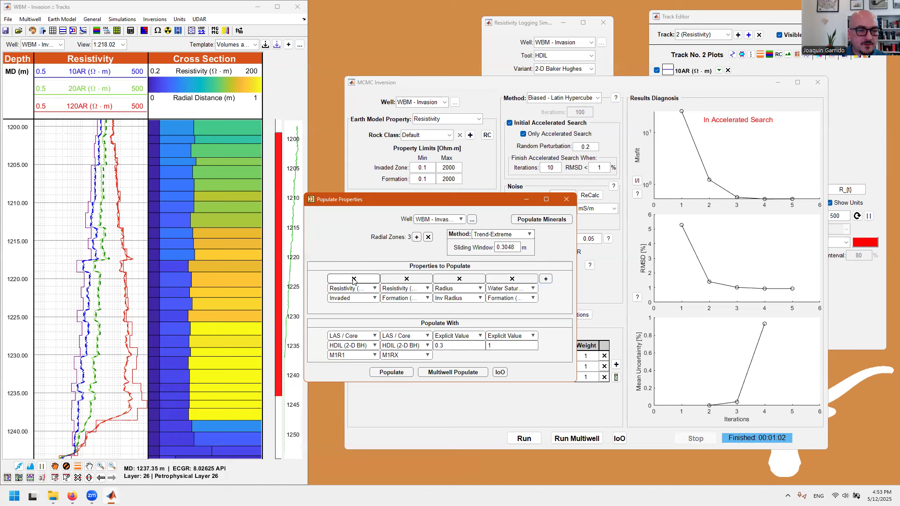
click(386, 373)
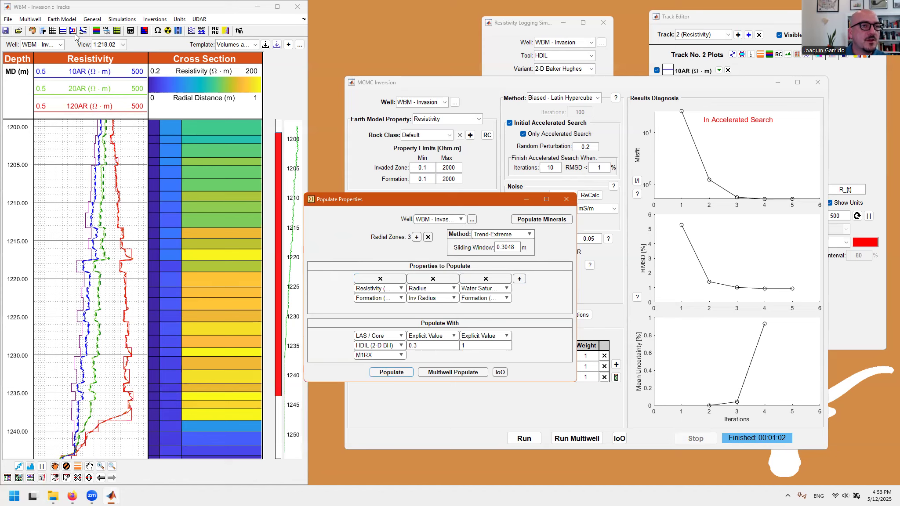
- Calculate the earth model's resistivity from water saturation in the Earth Model Petrophysical Calculator, using the Juhasz resistivity model
click(43, 32)
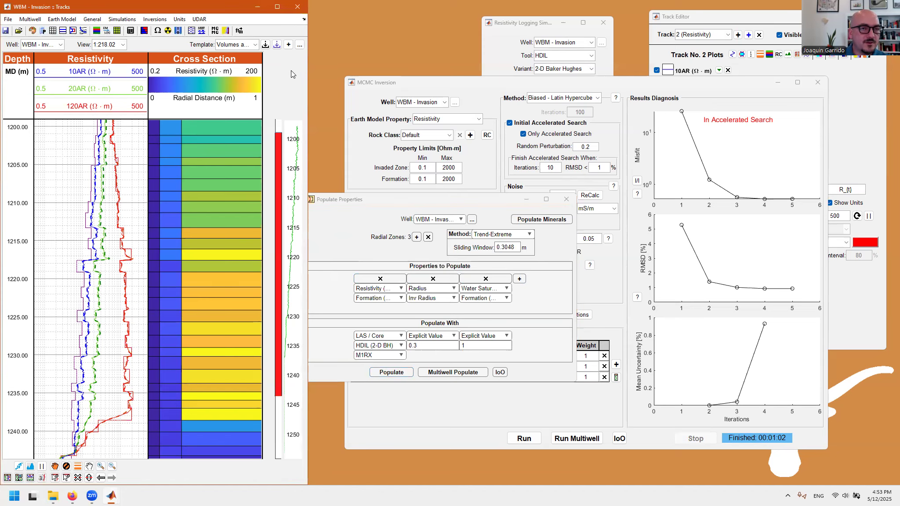
drag(260, 54, 637, 127)
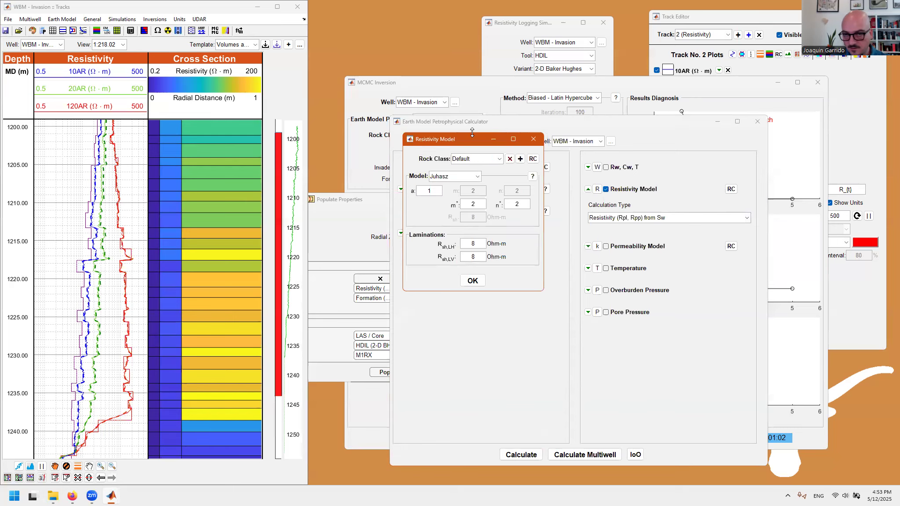
drag(473, 169, 642, 156)
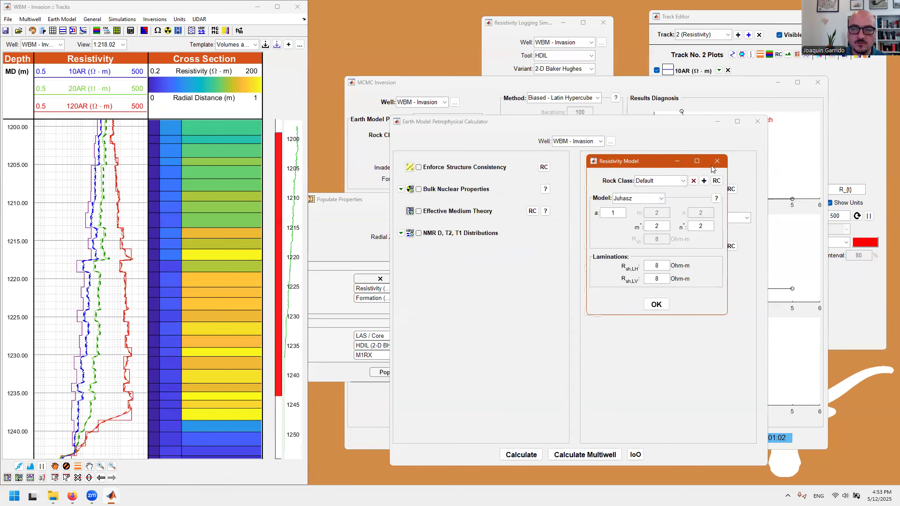
click(656, 304)
click(523, 457)
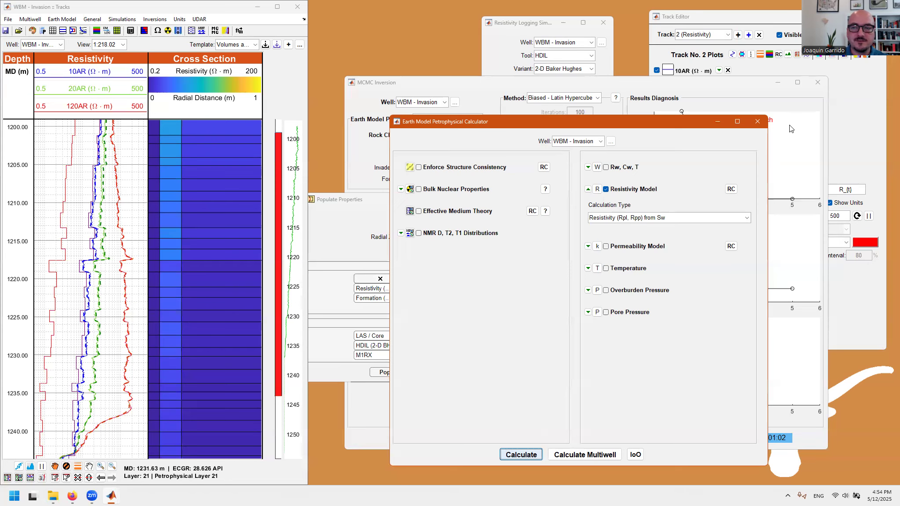
- Exclude the invaded zone property from the MCMC inversion and turn off initializing properties from the earth model
click(749, 121)
click(597, 83)
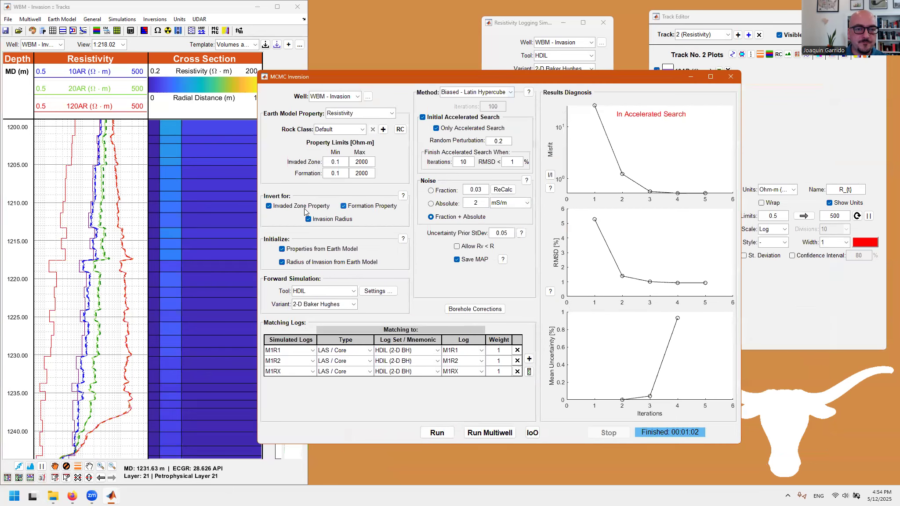
click(280, 209)
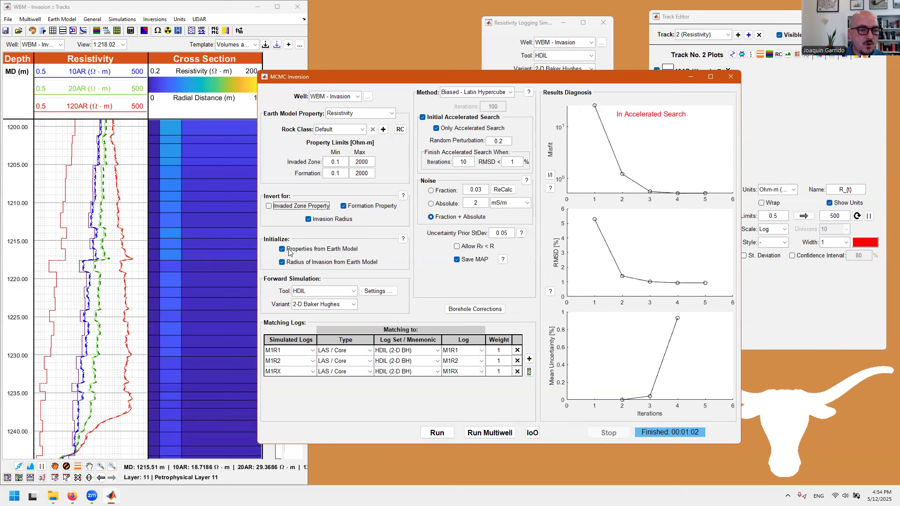
click(330, 247)
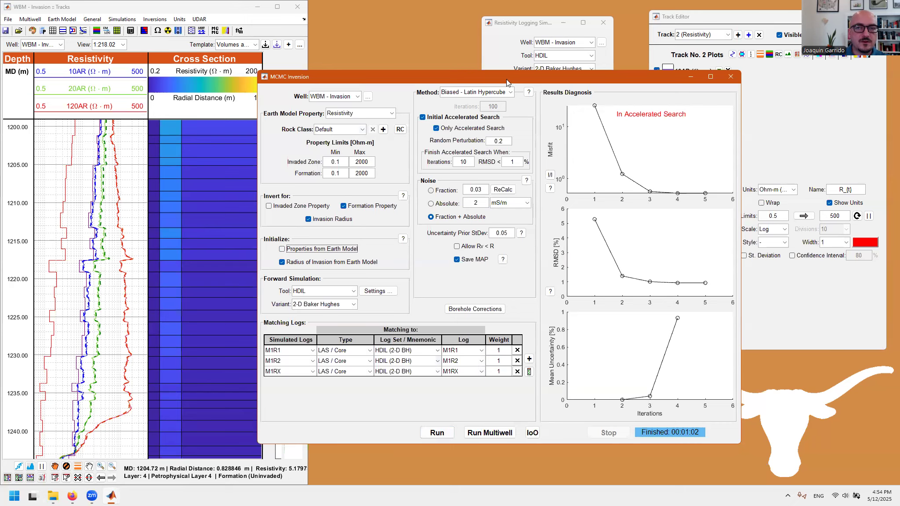
- Repopulate the earth model with formation resistivity from M1RX, an invasion radius of 0.3 and water saturation of 1, and close Populate Properties
drag(505, 78, 632, 60)
click(351, 204)
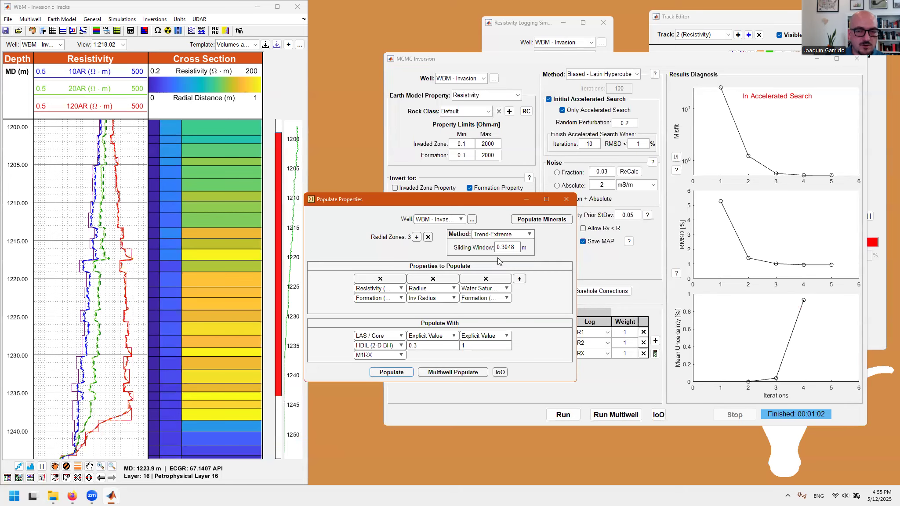
click(566, 199)
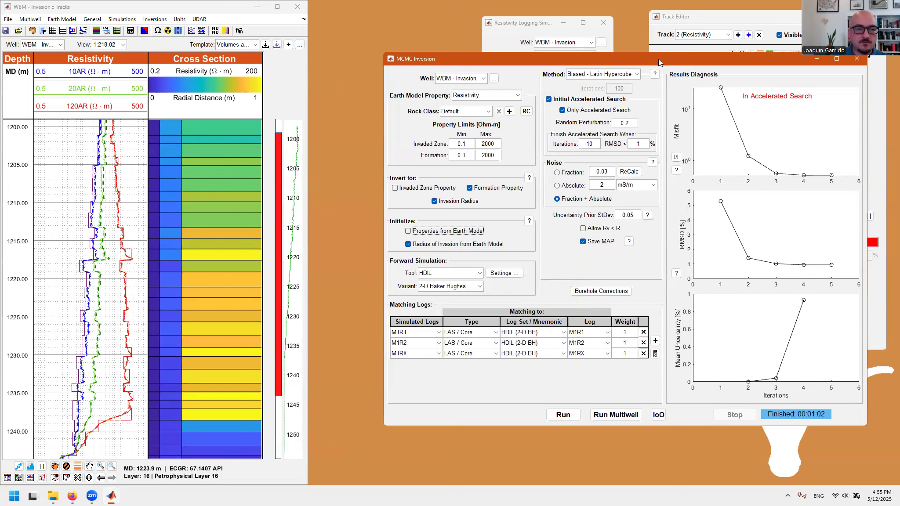
- Initialize the inversion with properties but not the radius of invasion from the earth model, and run the MCMC inversion
drag(659, 62, 601, 62)
click(389, 235)
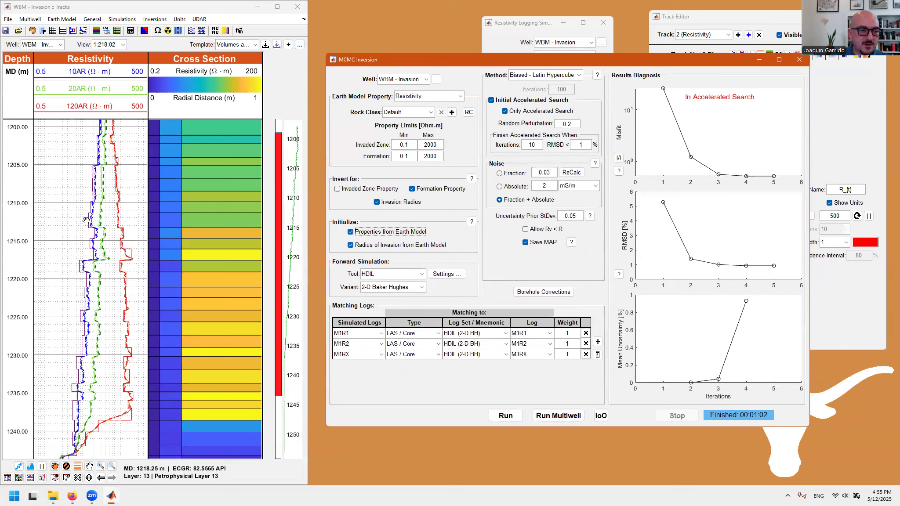
click(414, 246)
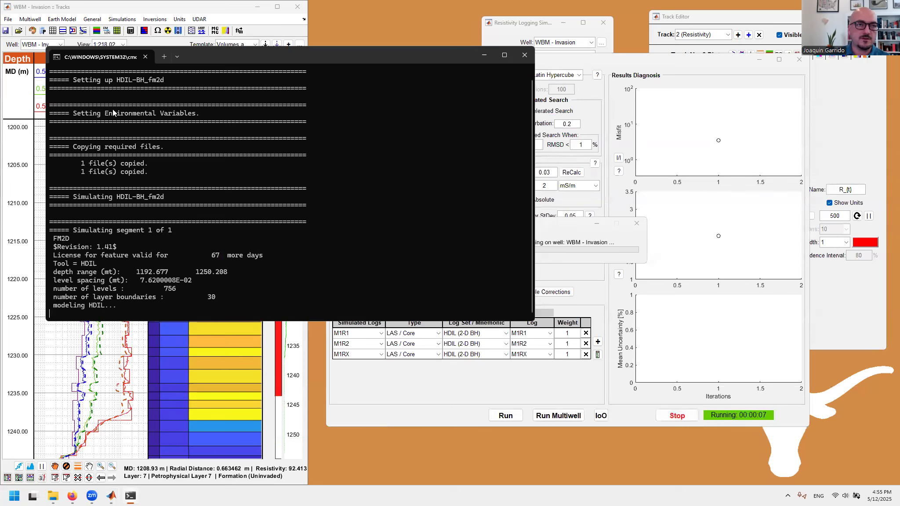
- Follow the inverted earth model and log fit, inspect the RMSD of the first three iterations, and stop the inversion early
click(172, 12)
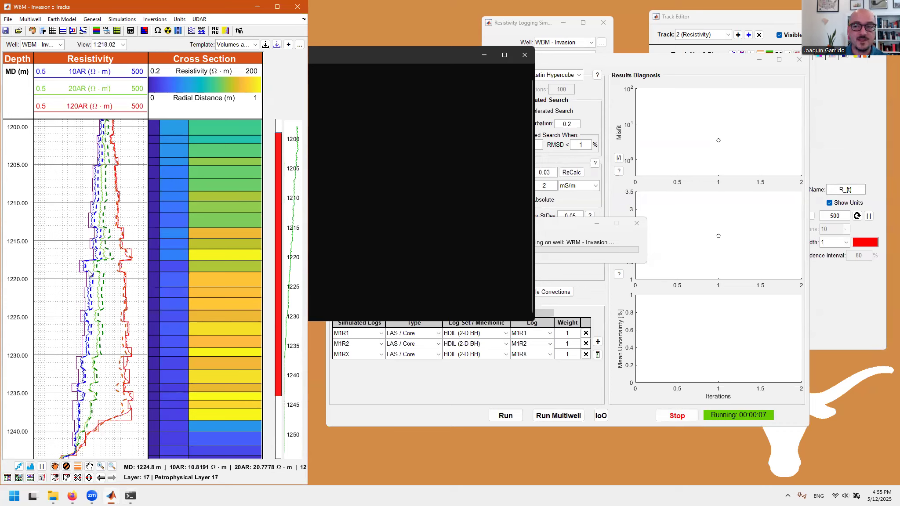
click(671, 58)
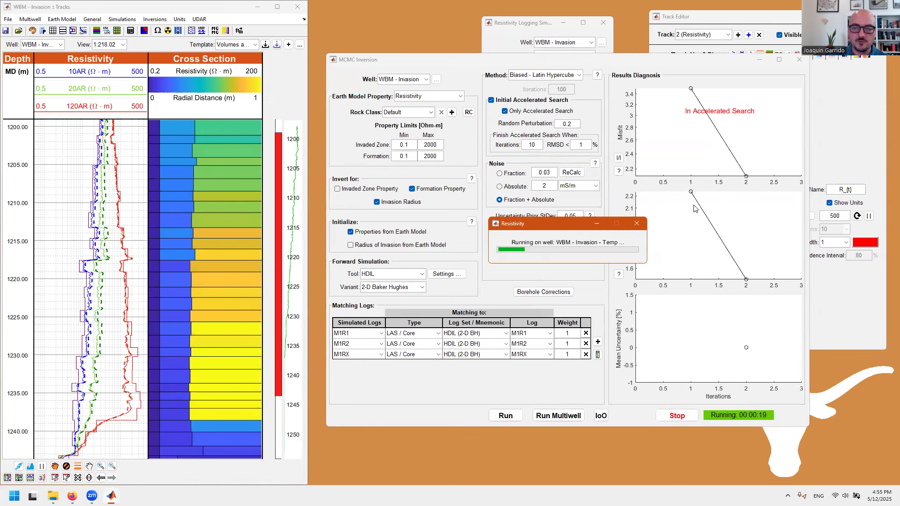
click(690, 190)
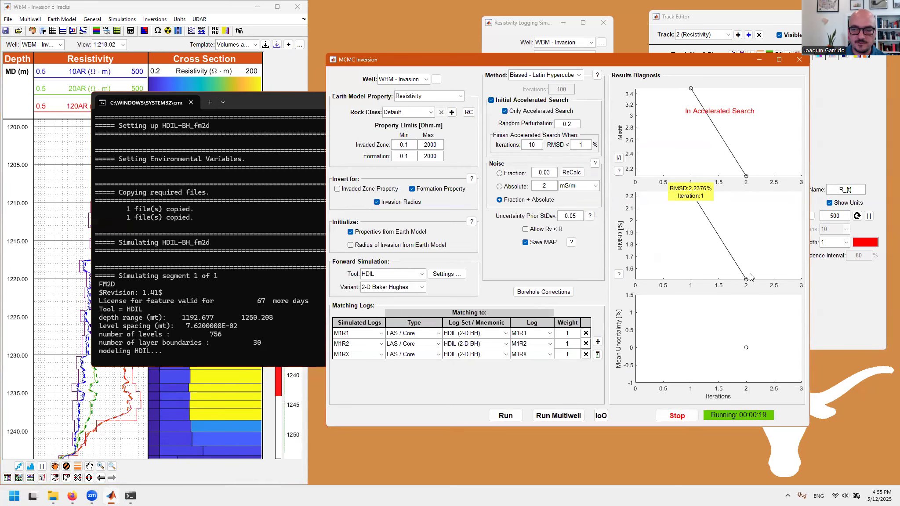
click(747, 280)
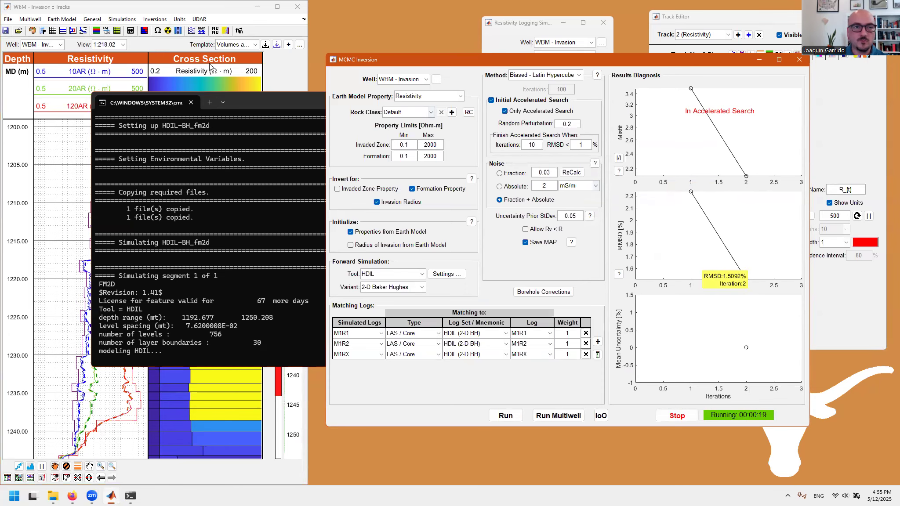
click(183, 5)
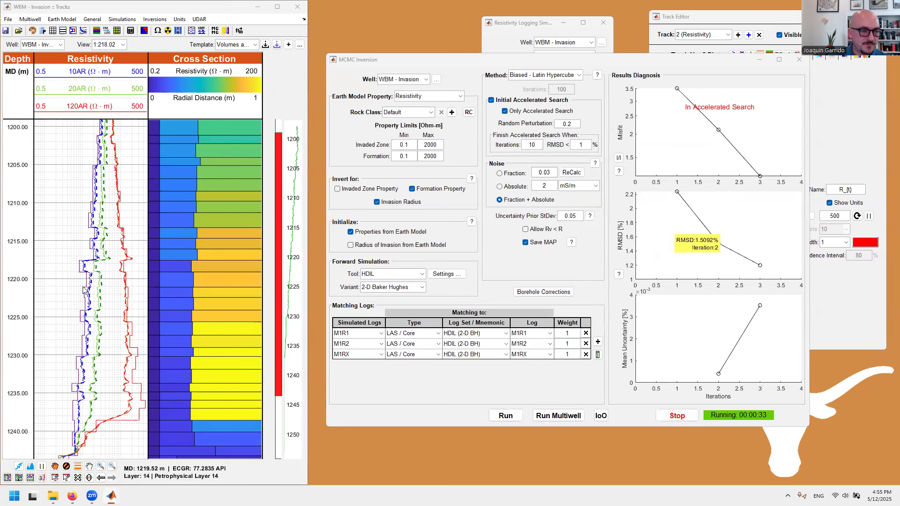
click(759, 269)
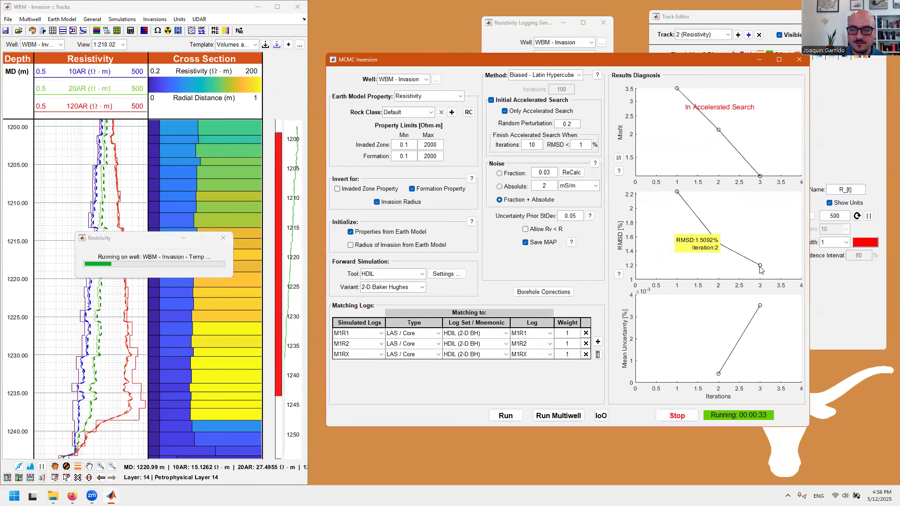
click(760, 269)
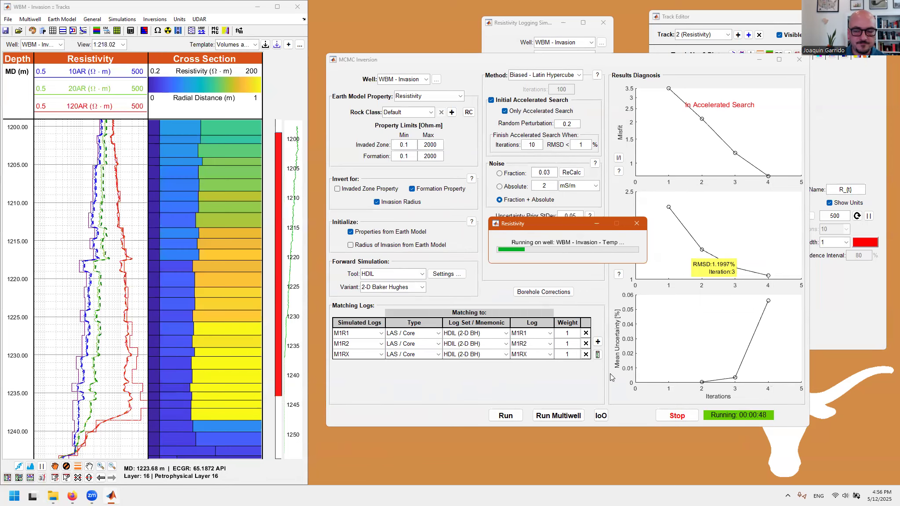
click(677, 416)
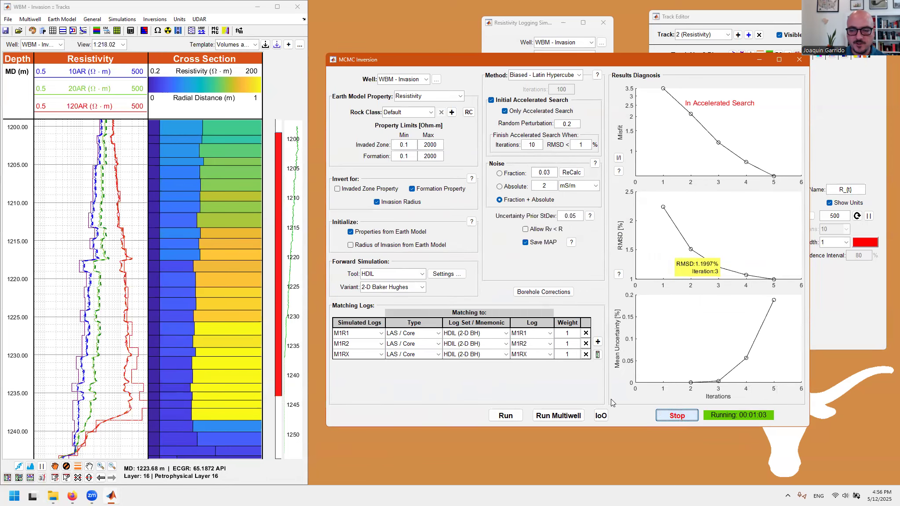